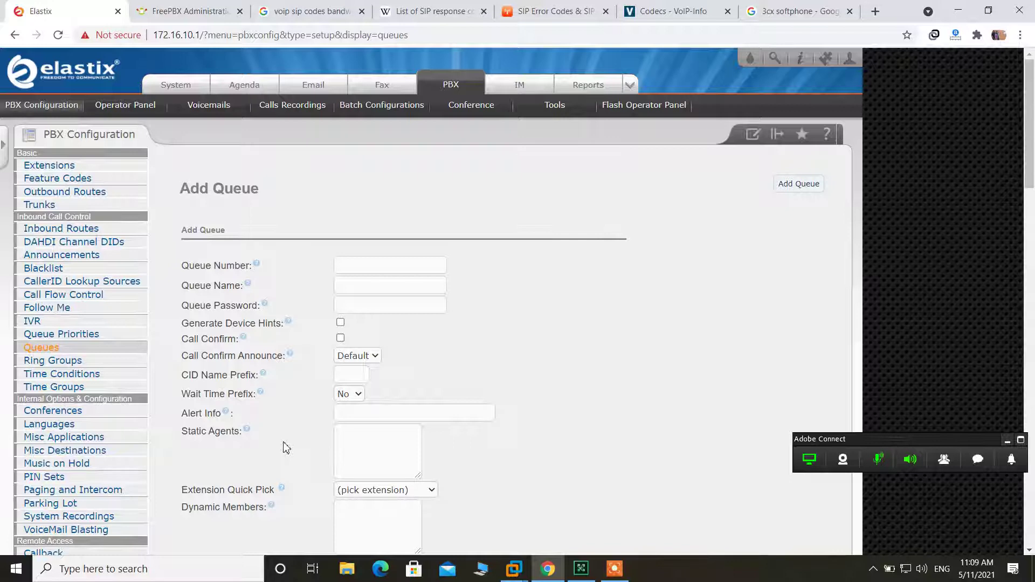
- Enter queue number 601, queue name Finance, and a queue password
click(388, 267)
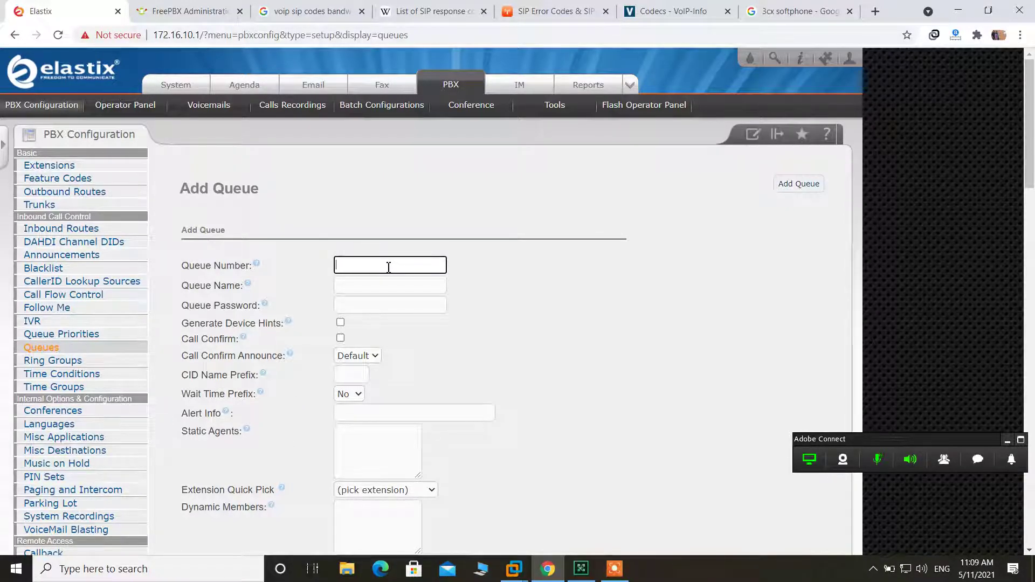
text(601)
click(350, 286)
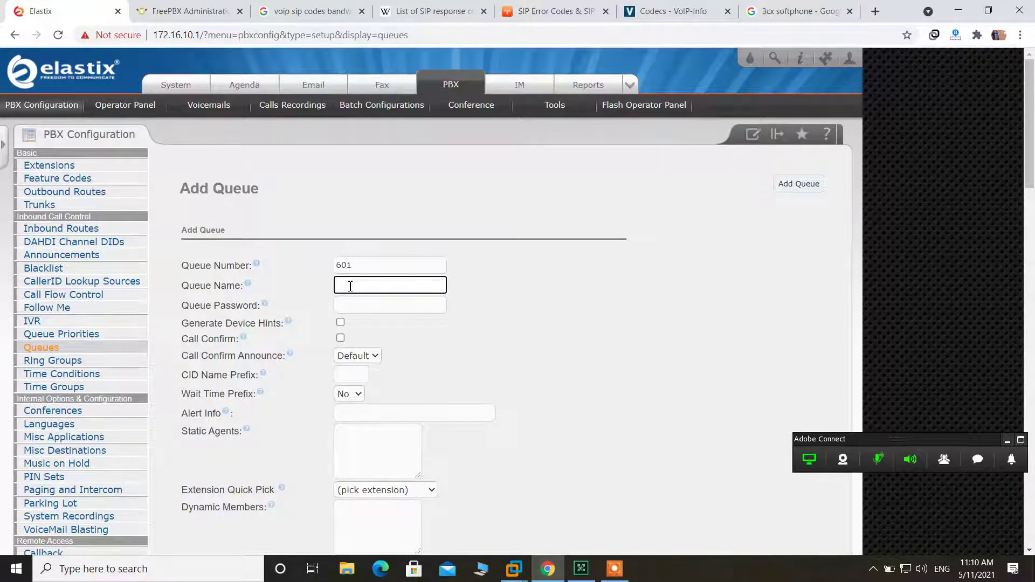
text(Finance)
click(385, 308)
text(123)
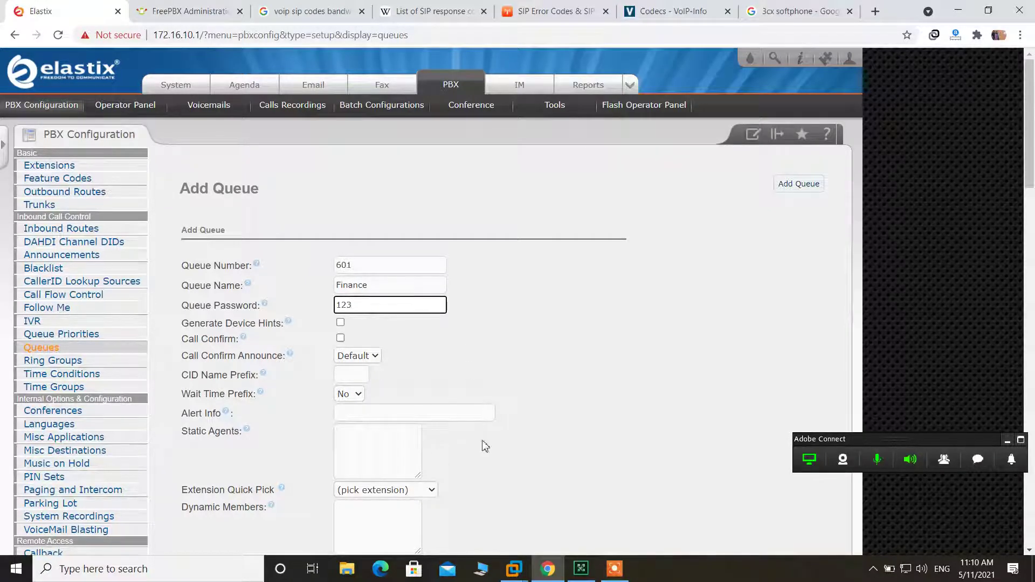
- Add extensions 102, 103 and 104 as static agents from the Extension Quick Pick list
scroll(555, 415, down, 3)
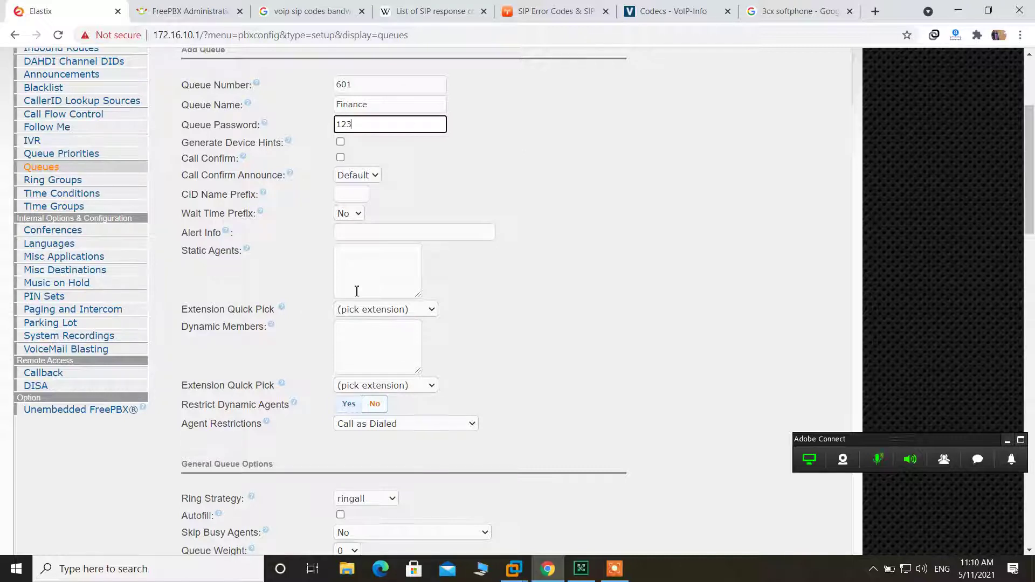
click(392, 310)
click(381, 349)
click(389, 309)
click(387, 357)
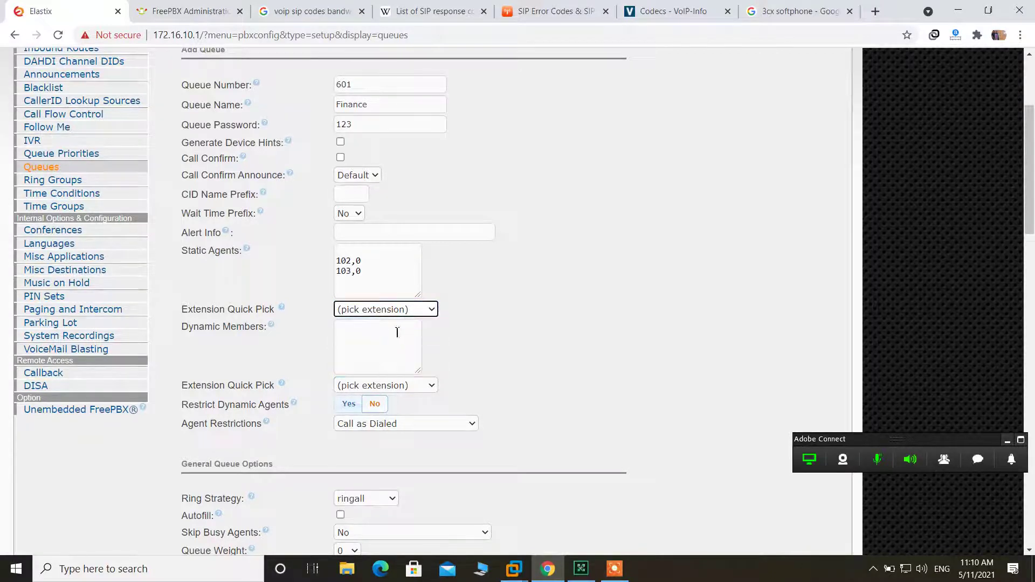
click(409, 322)
click(419, 309)
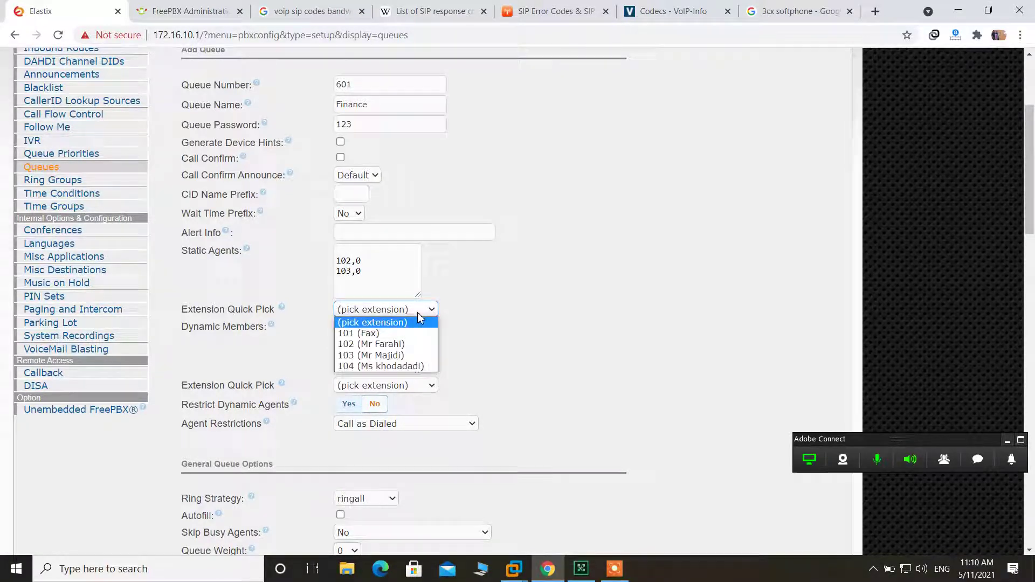
click(390, 367)
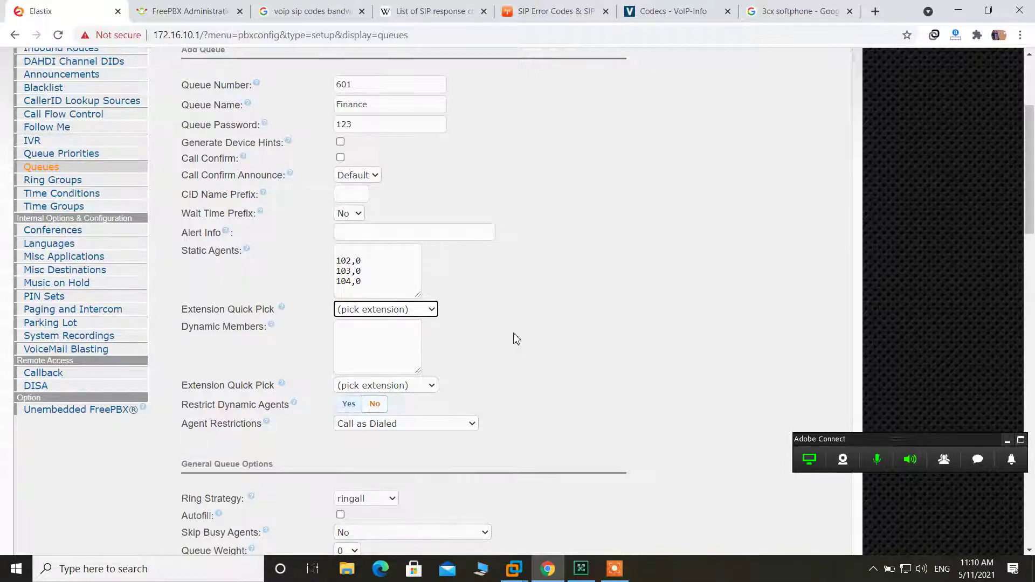
scroll(516, 339, down, 2)
scroll(516, 338, down, 4)
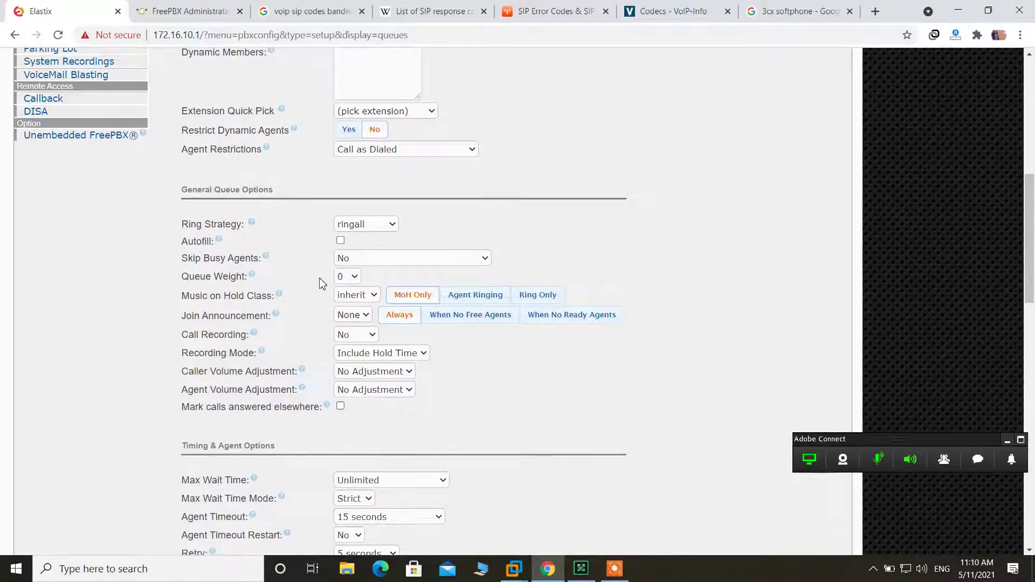
click(392, 225)
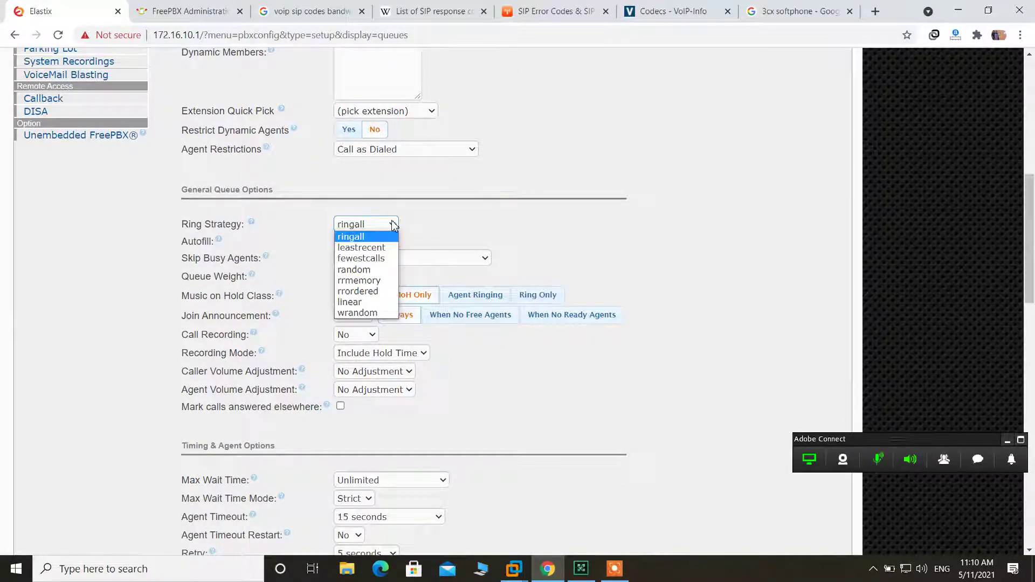
click(392, 225)
click(386, 226)
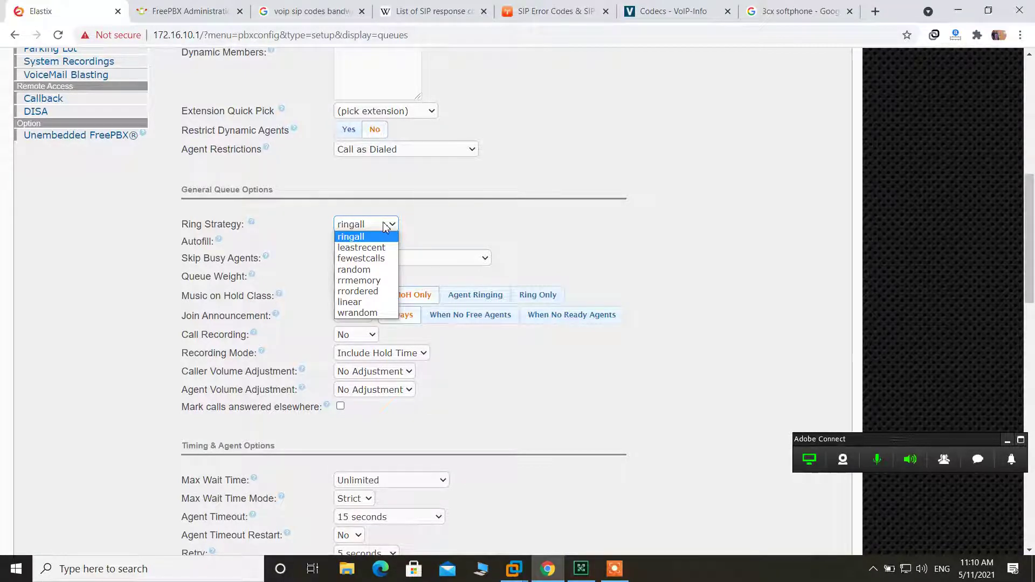
click(488, 234)
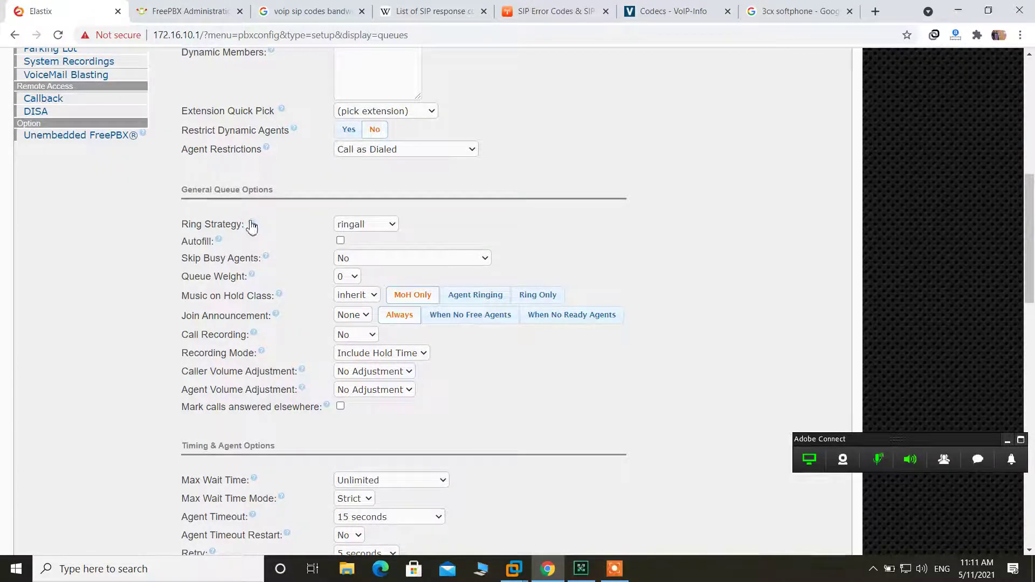
mouse_move(251, 226)
mouse_move(253, 226)
scroll(530, 163, up, 2)
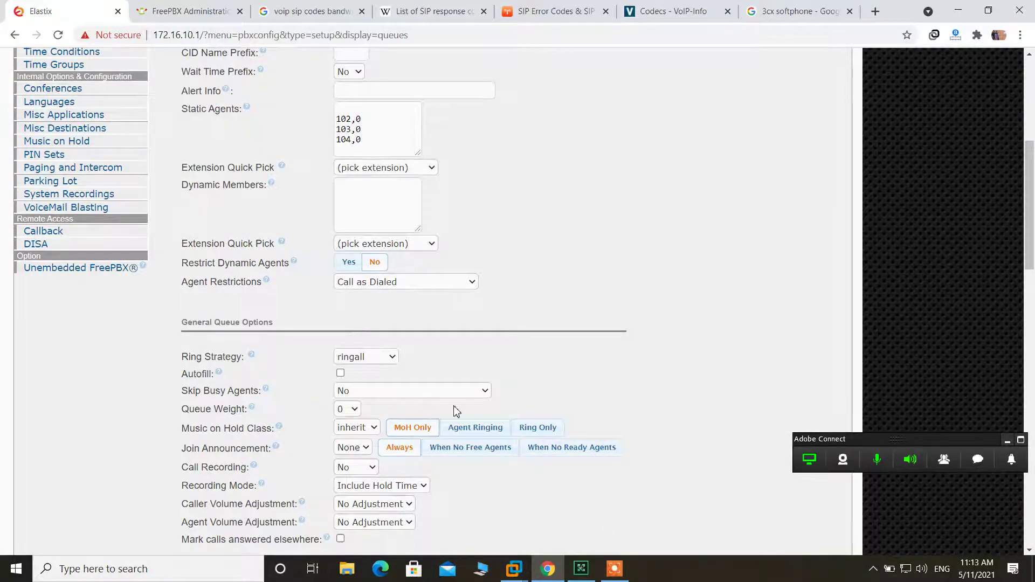
scroll(530, 389, down, 2)
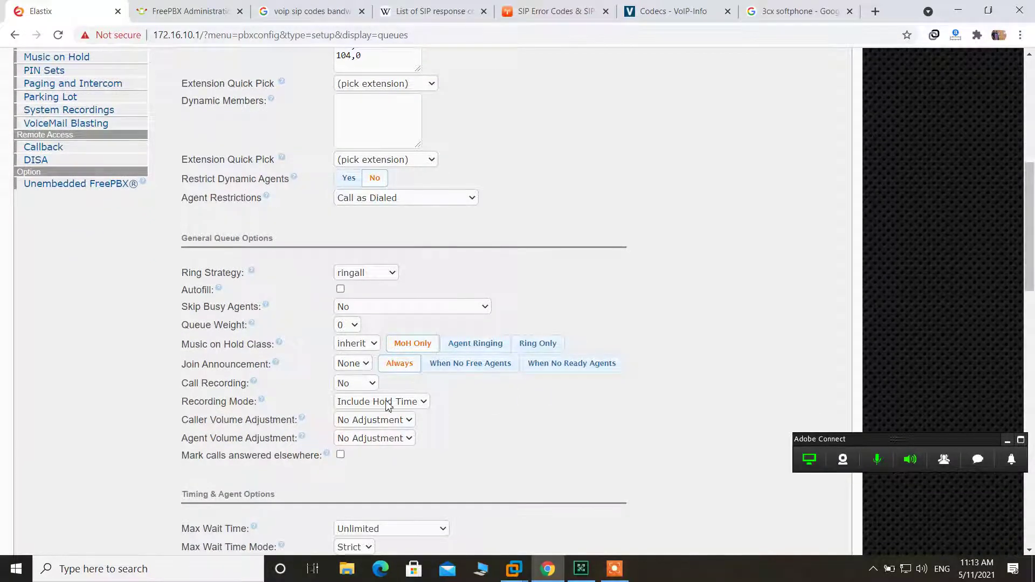
click(369, 383)
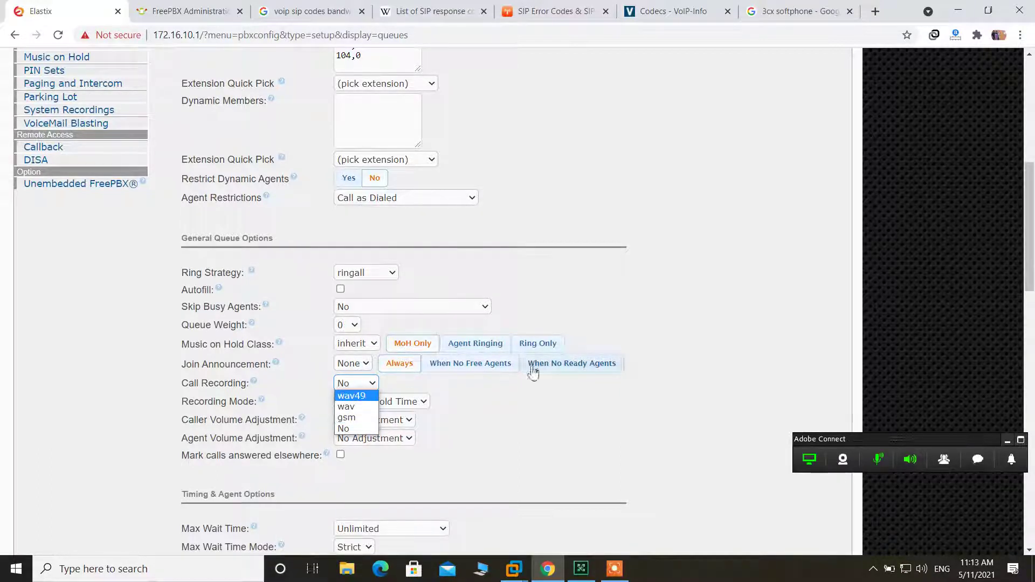
click(538, 446)
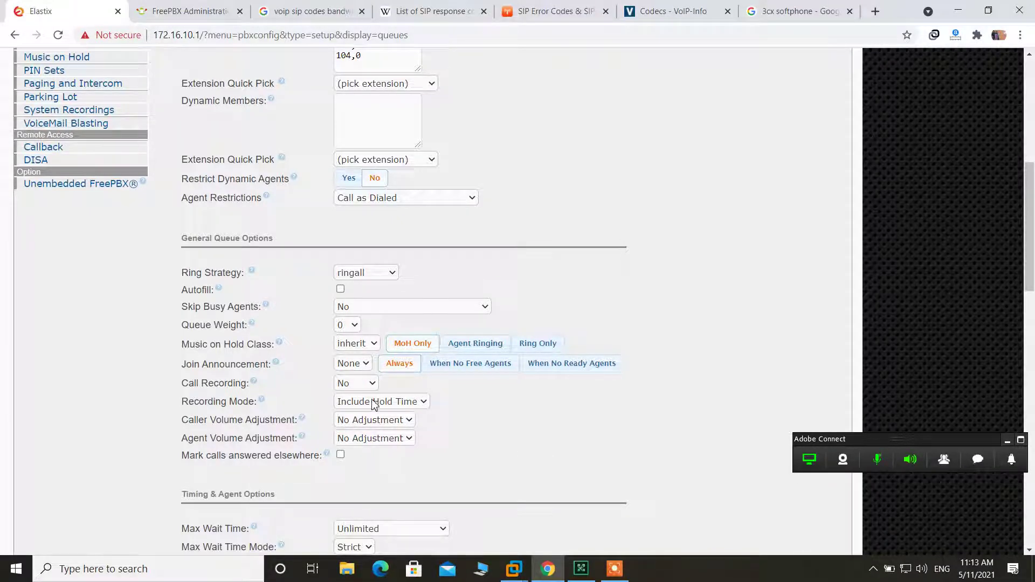
click(396, 402)
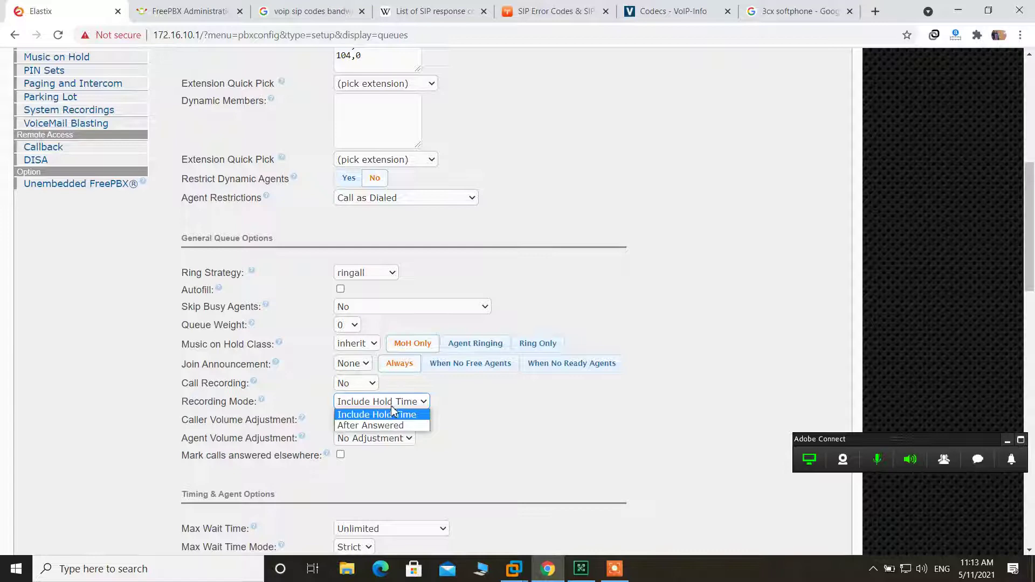
click(485, 422)
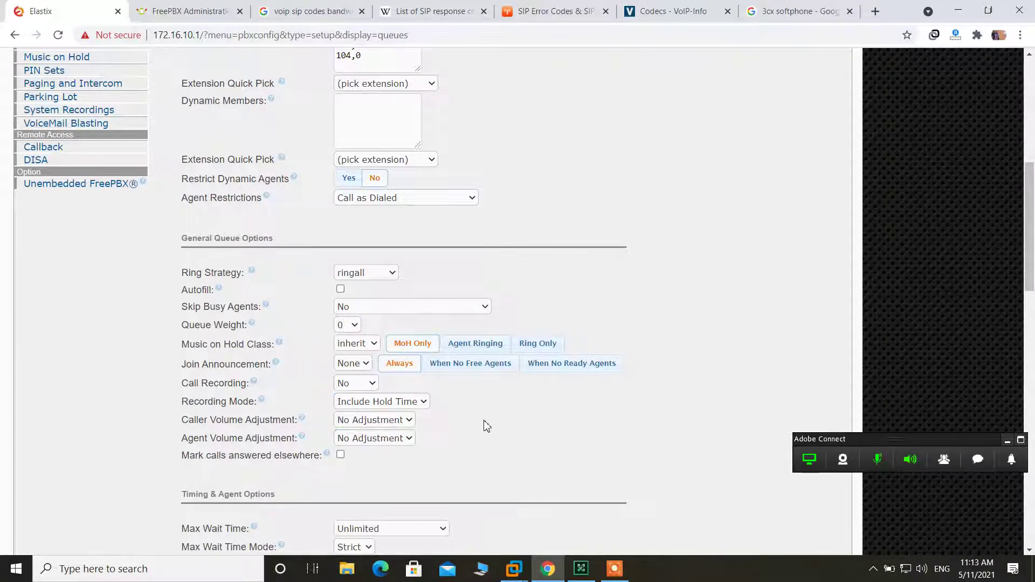
scroll(485, 422, down, 4)
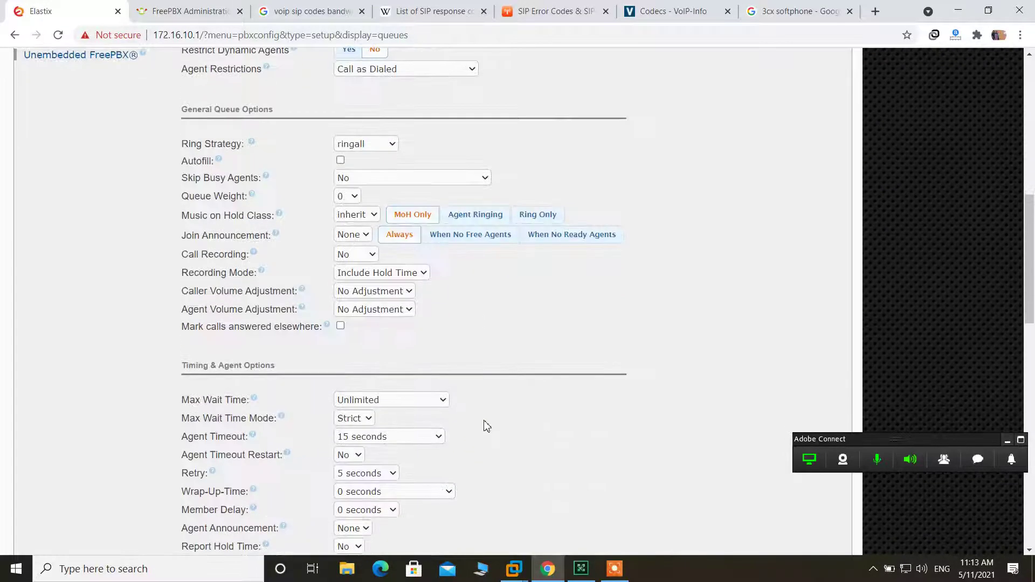
- Choose 4 minutes as the Finance queue's Max Wait Time
scroll(485, 422, down, 2)
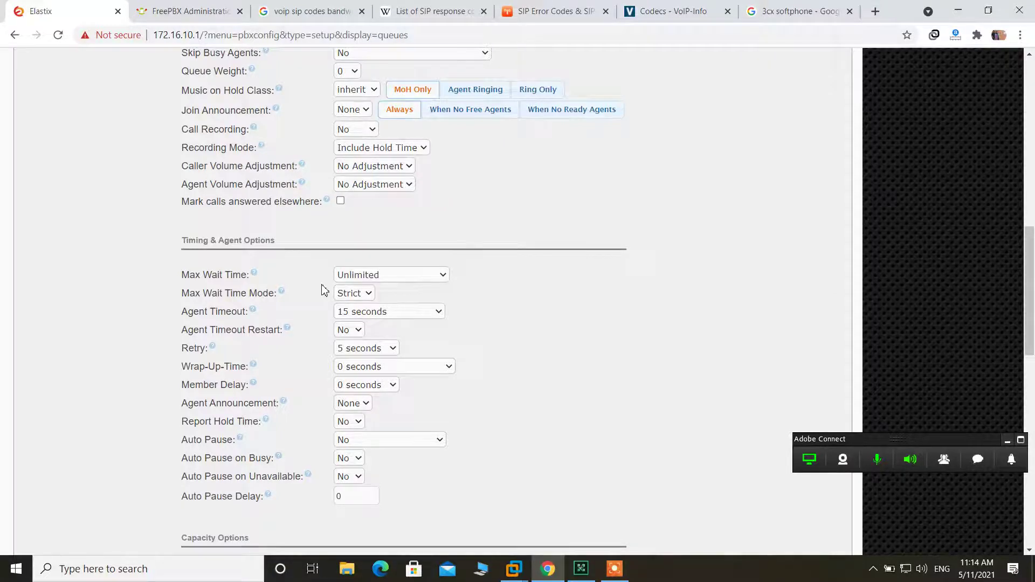
click(387, 277)
scroll(401, 461, down, 4)
scroll(401, 462, down, 3)
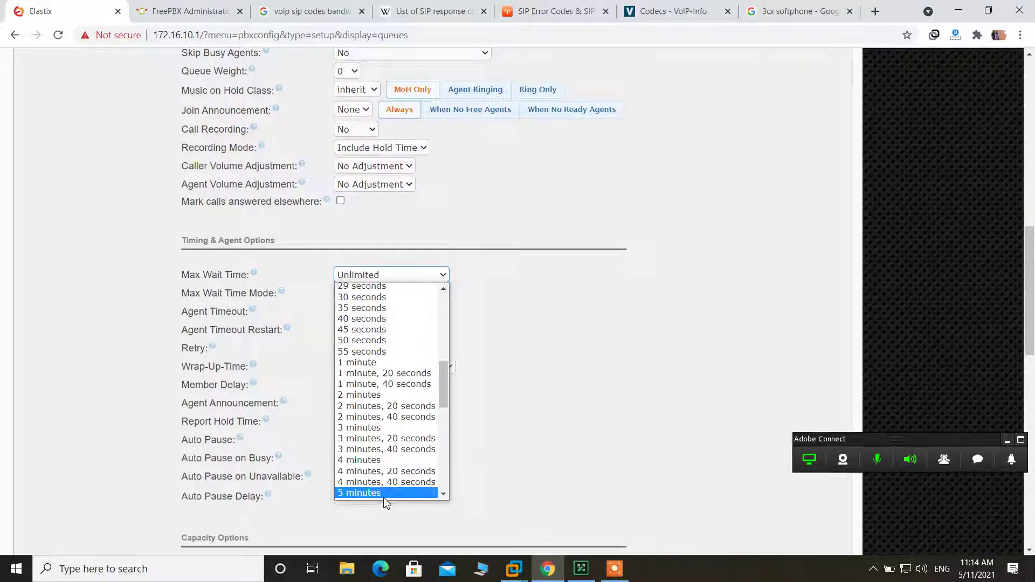
click(396, 456)
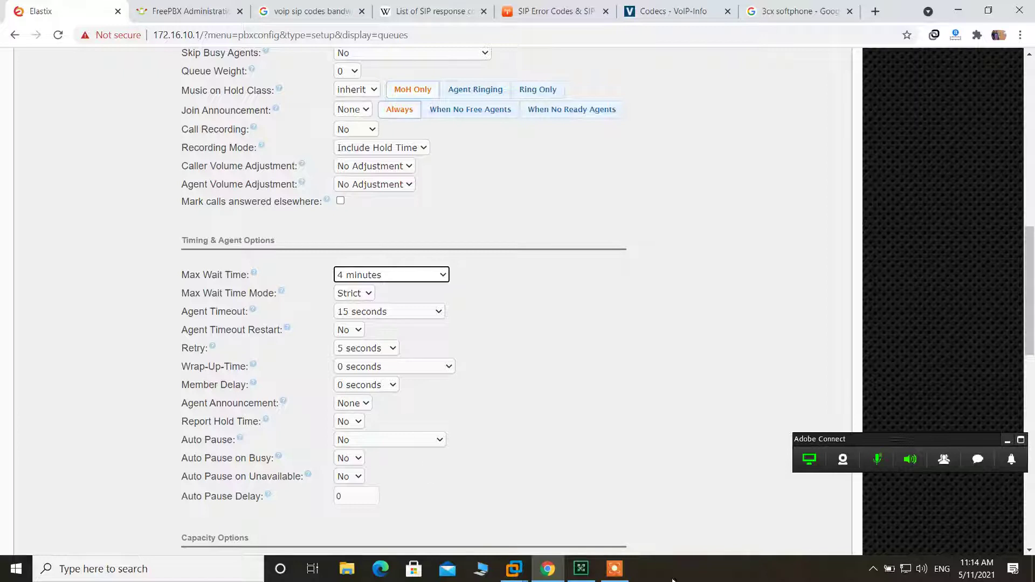
click(625, 575)
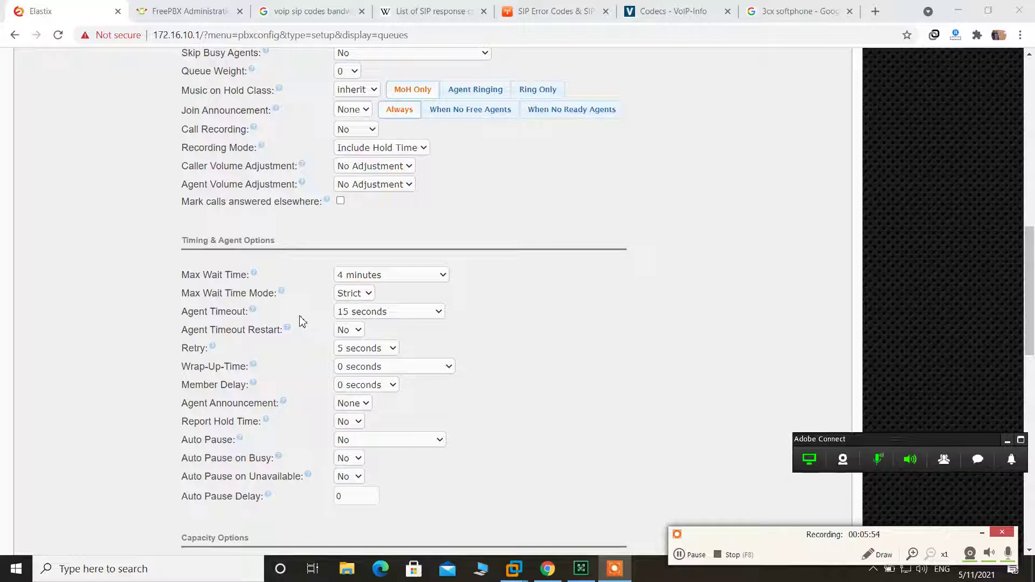
click(368, 375)
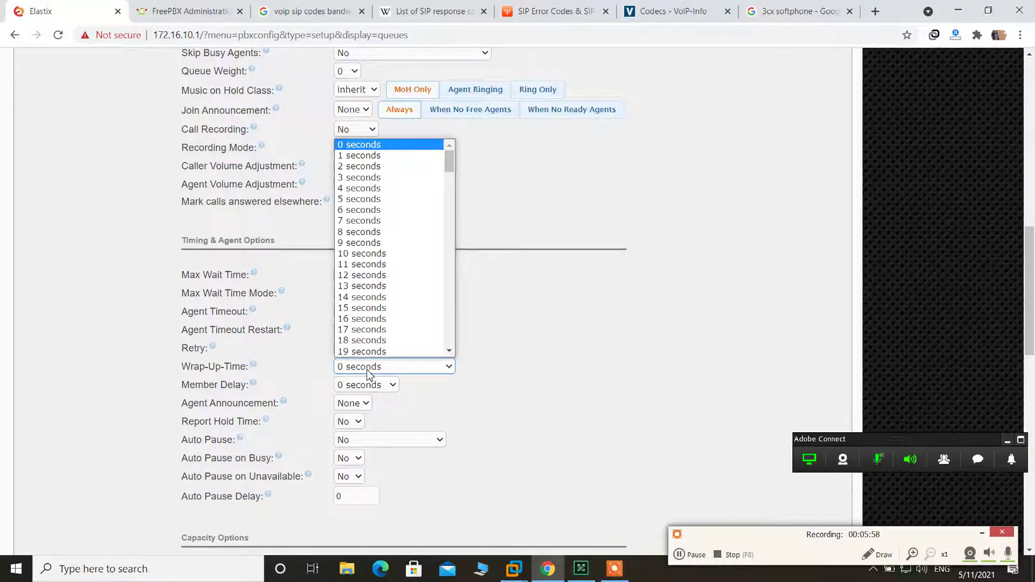
- Leave Wrap-Up-Time at 0 seconds and Agent Announcement at None, then show Max Callers choices
click(369, 375)
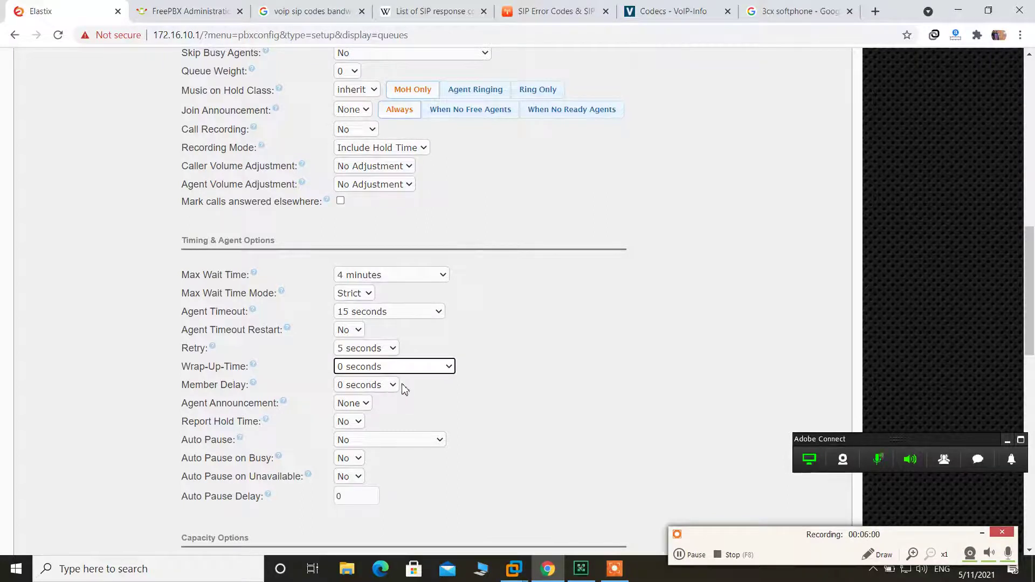
click(362, 408)
click(360, 414)
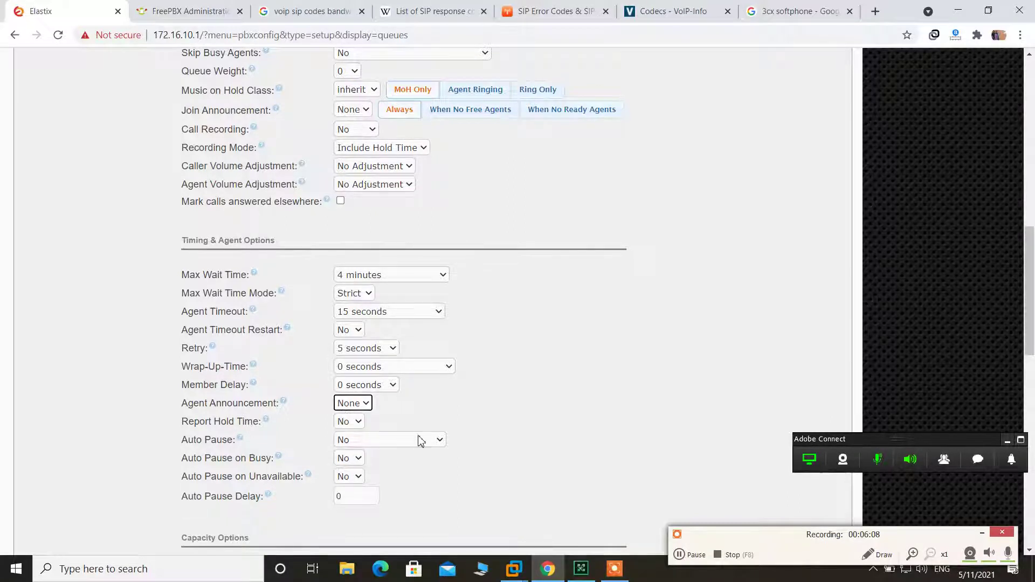
scroll(420, 439, down, 3)
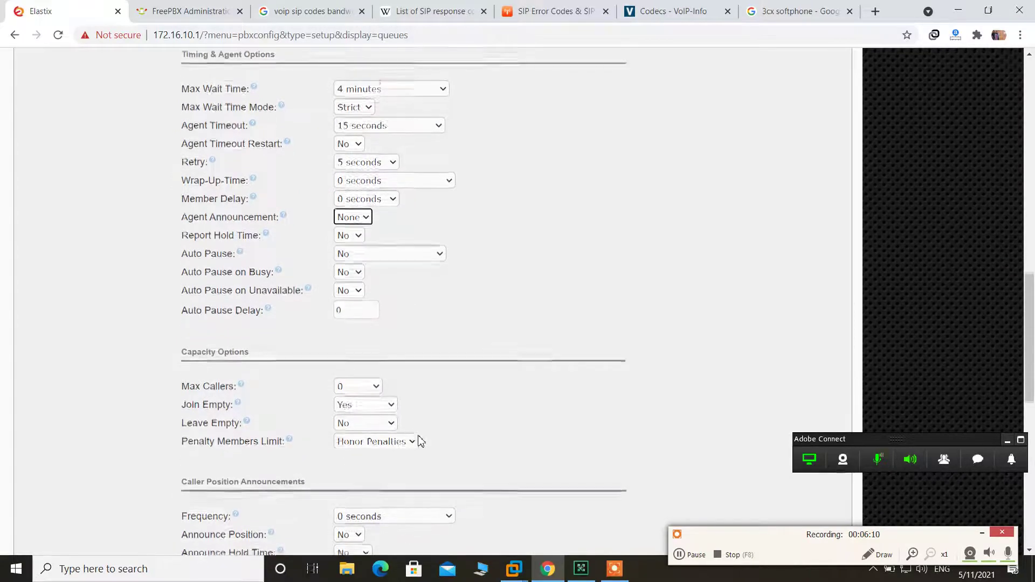
click(374, 386)
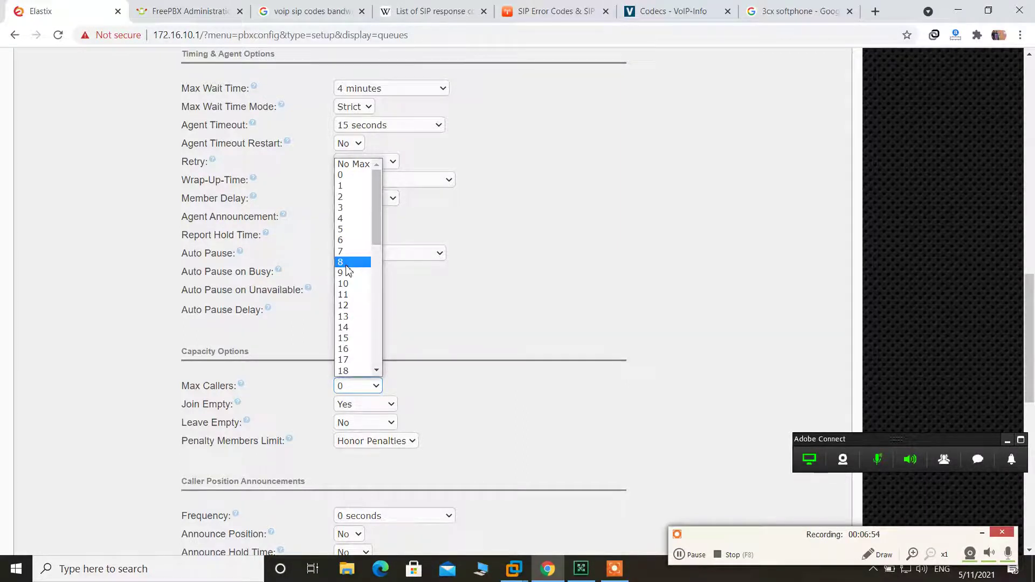
- Set Max Callers to 8, Join Empty to No and Leave Empty to Yes
click(345, 264)
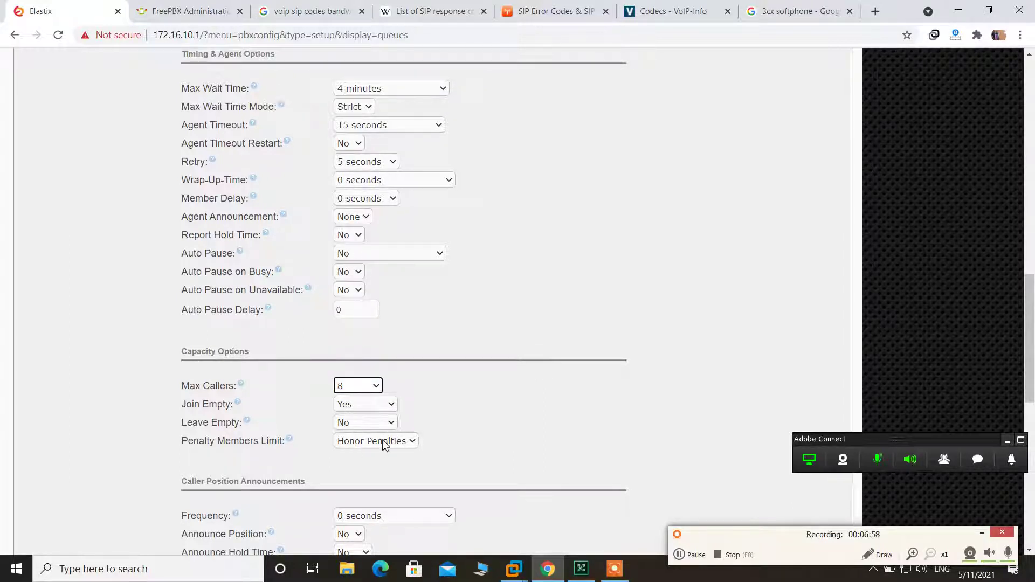
click(381, 409)
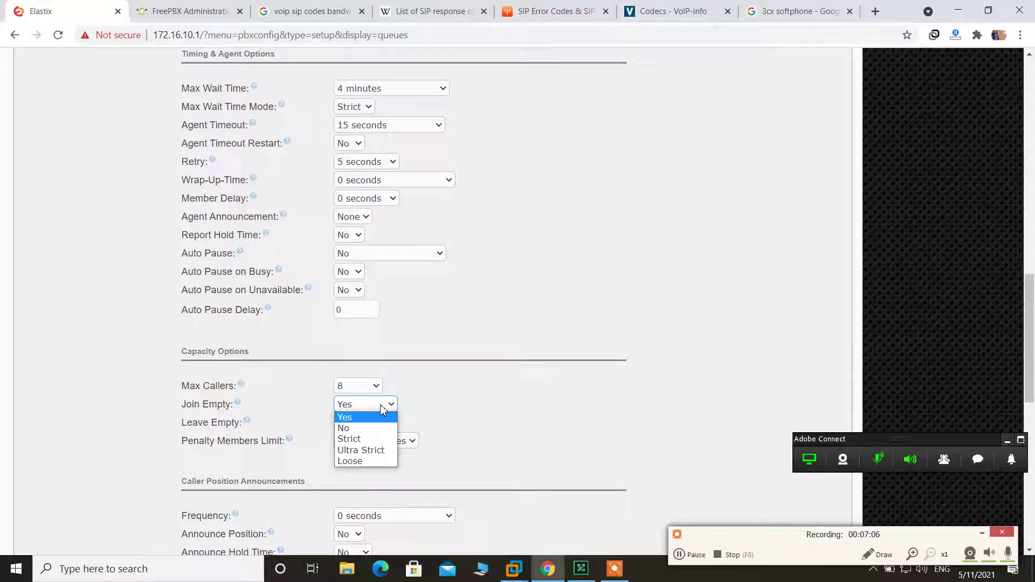
click(375, 428)
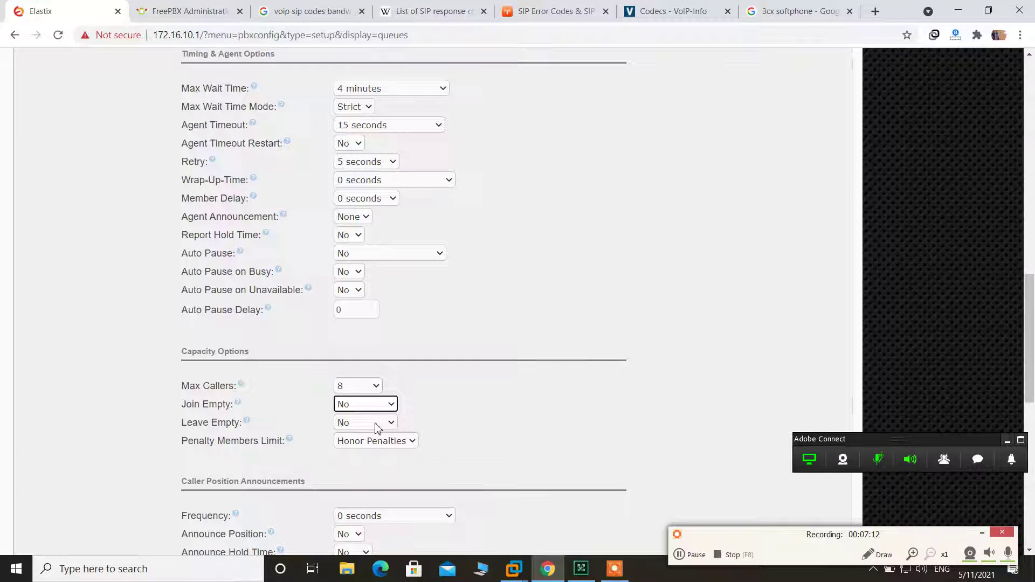
click(376, 429)
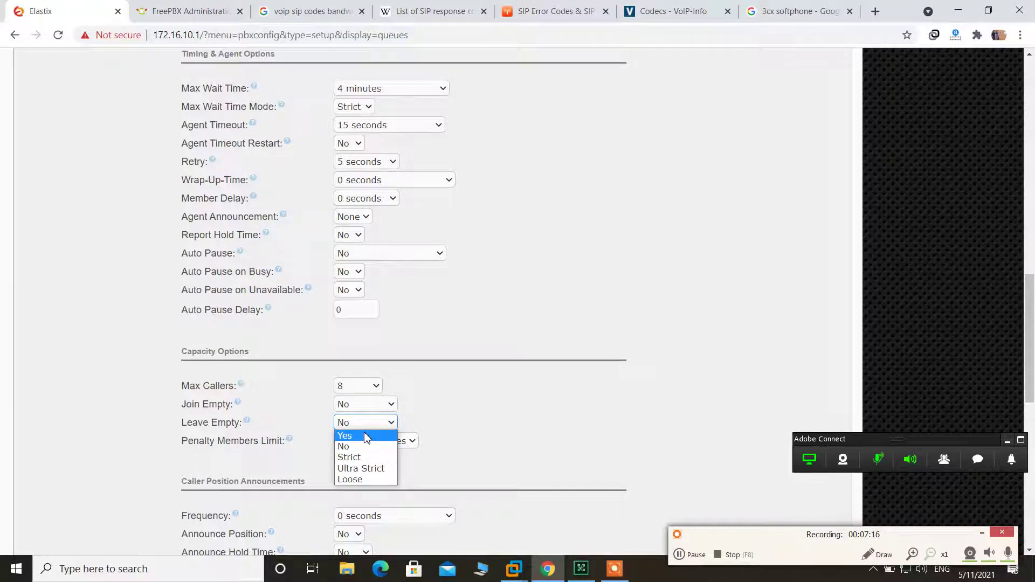
click(366, 435)
scroll(513, 440, down, 3)
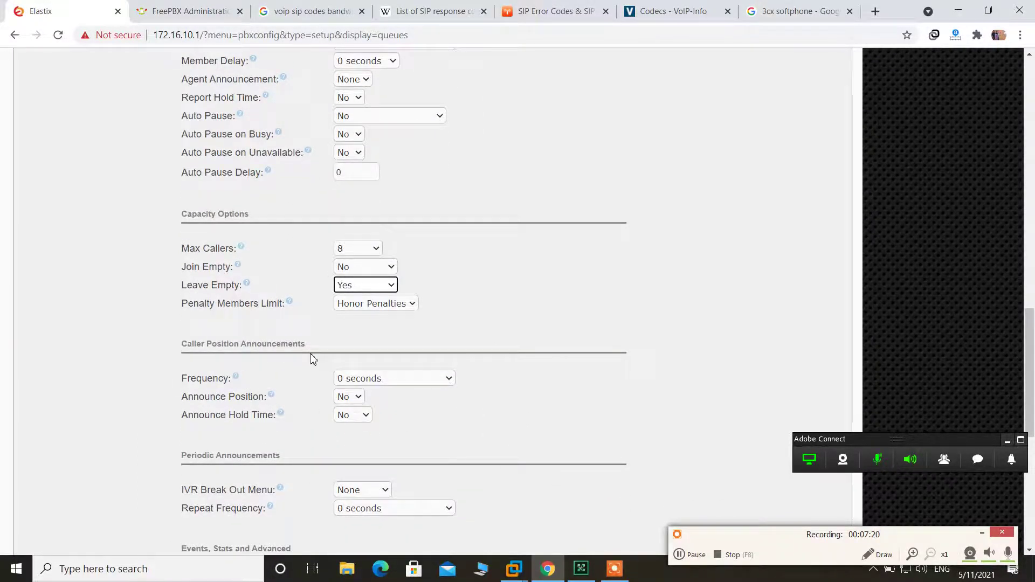
- Set announcement frequency to 45 seconds with Announce Position and Announce Hold Time both Yes
click(407, 382)
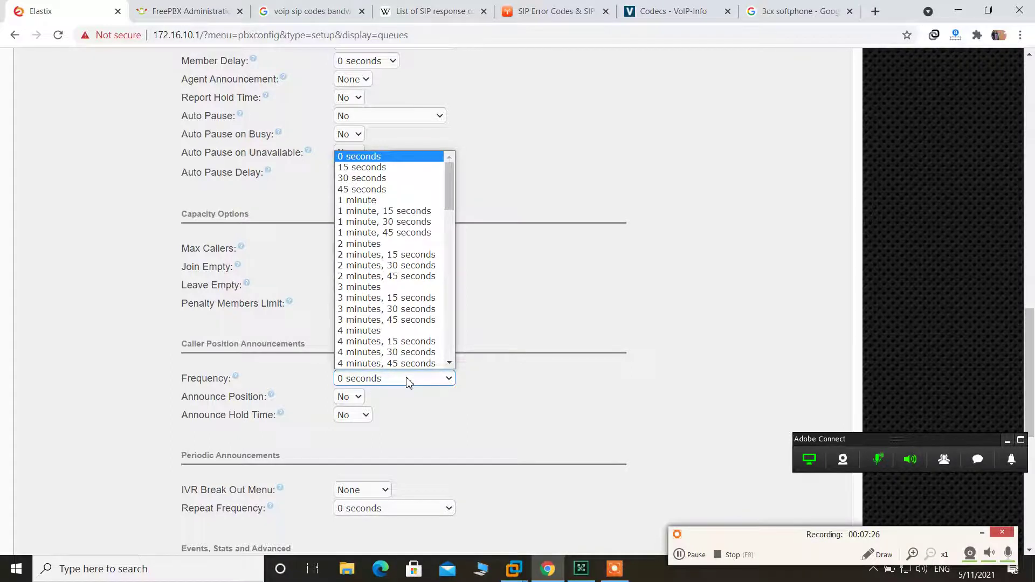
scroll(401, 324, down, 1)
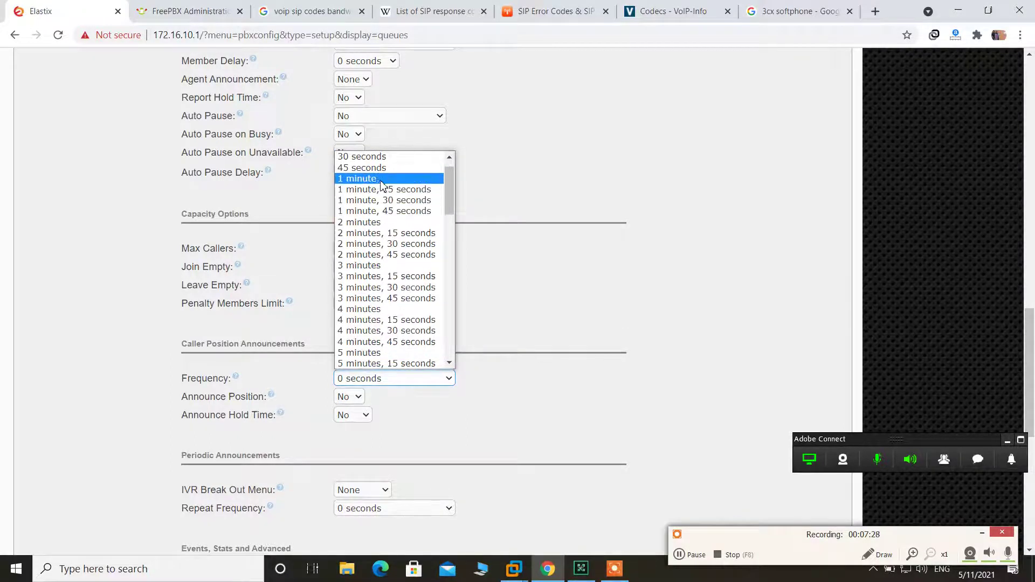
click(401, 168)
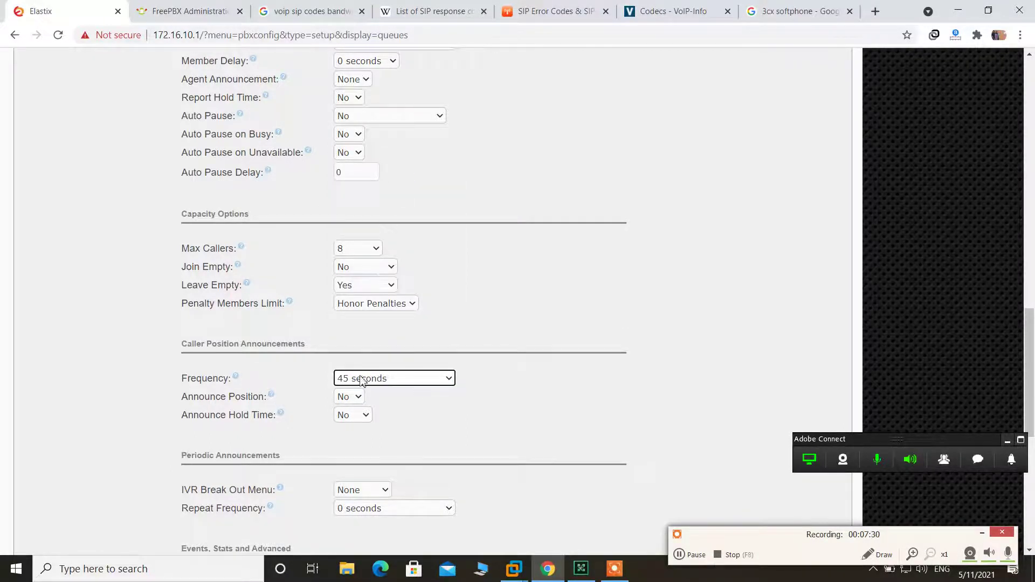
click(356, 398)
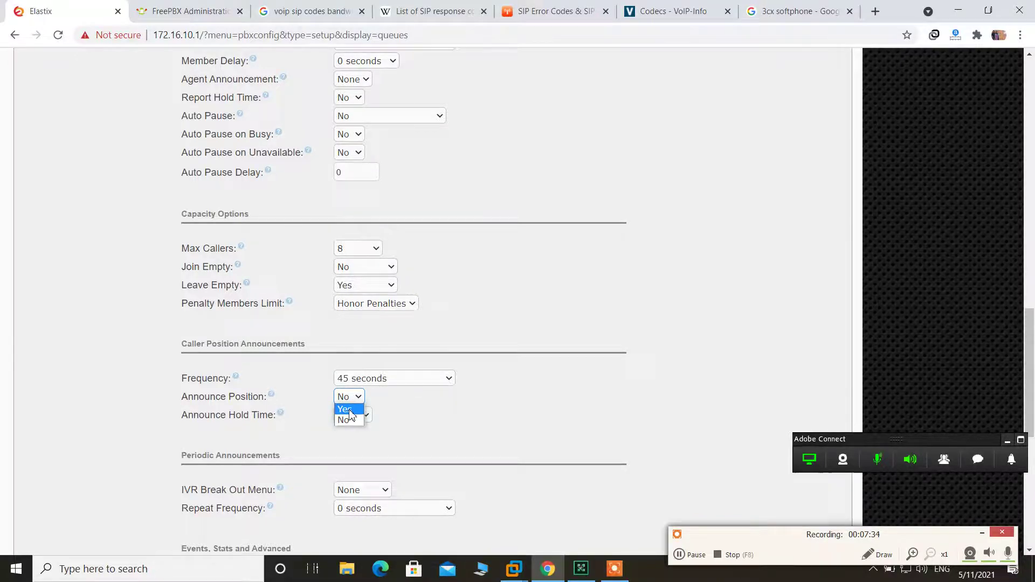
click(345, 409)
click(365, 417)
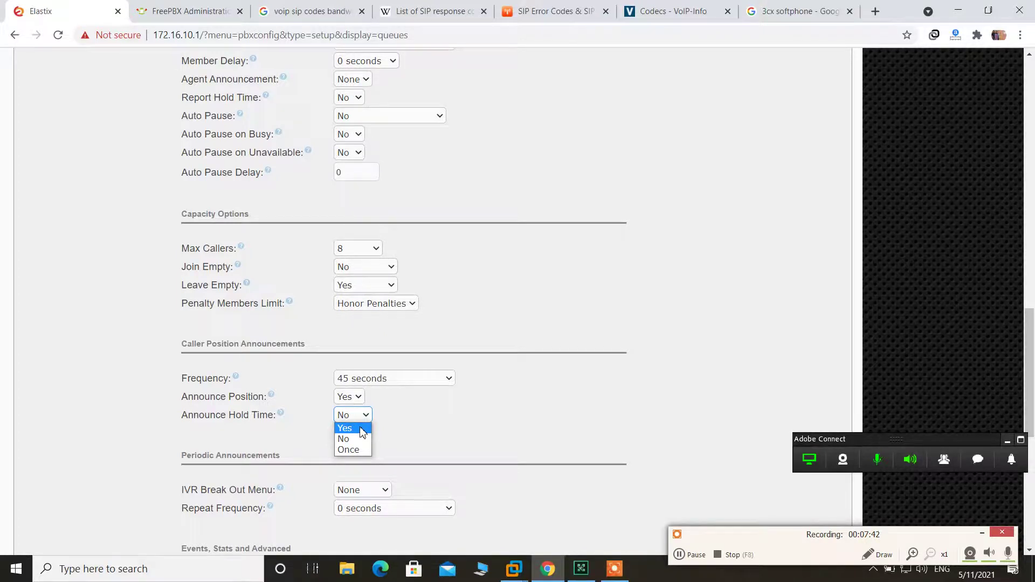
click(362, 432)
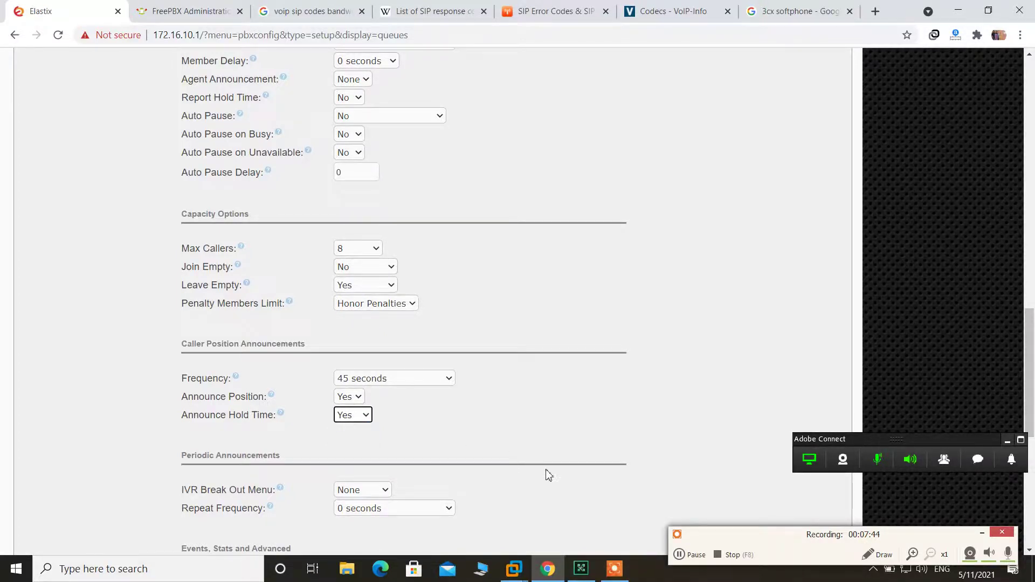
scroll(549, 476, down, 1)
scroll(550, 476, down, 2)
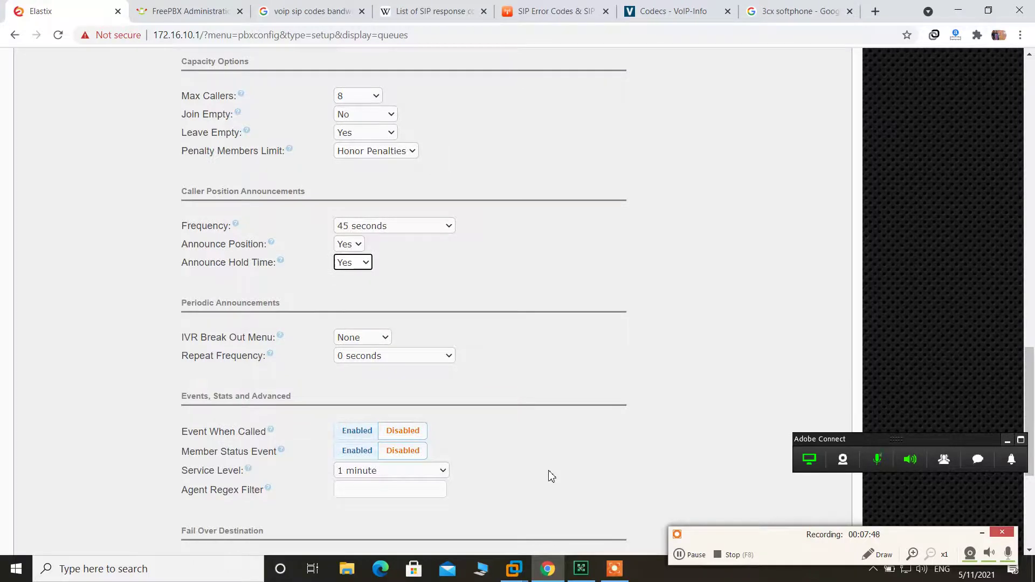
- Set the Fail Over Destination to Extensions, extension 102
scroll(551, 475, down, 2)
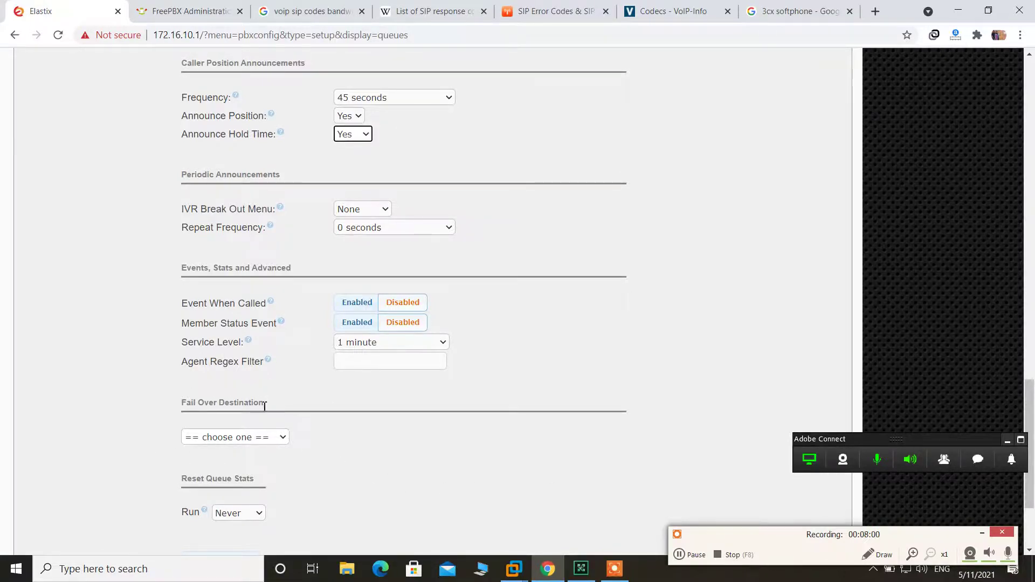
click(245, 437)
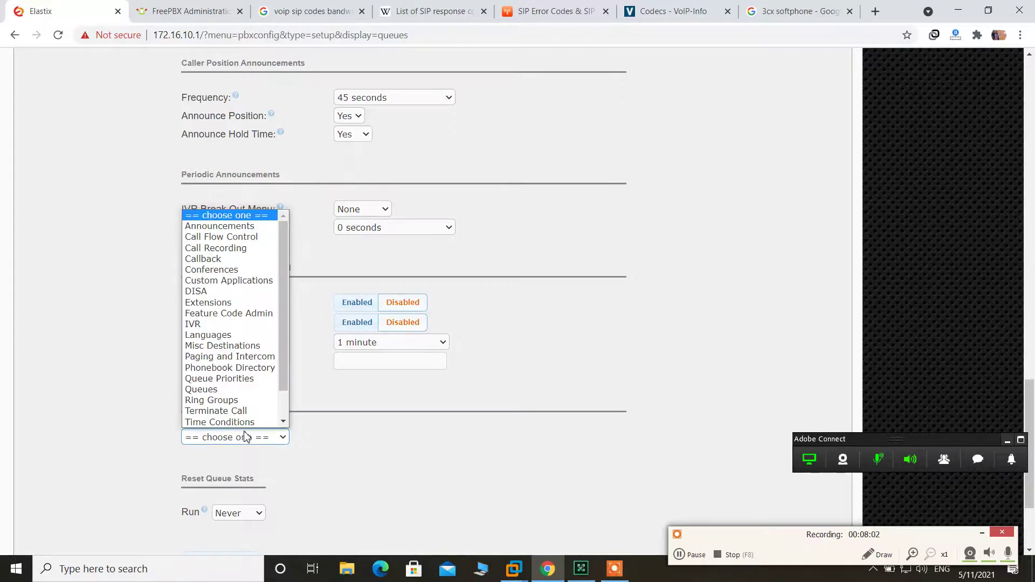
click(220, 303)
click(340, 437)
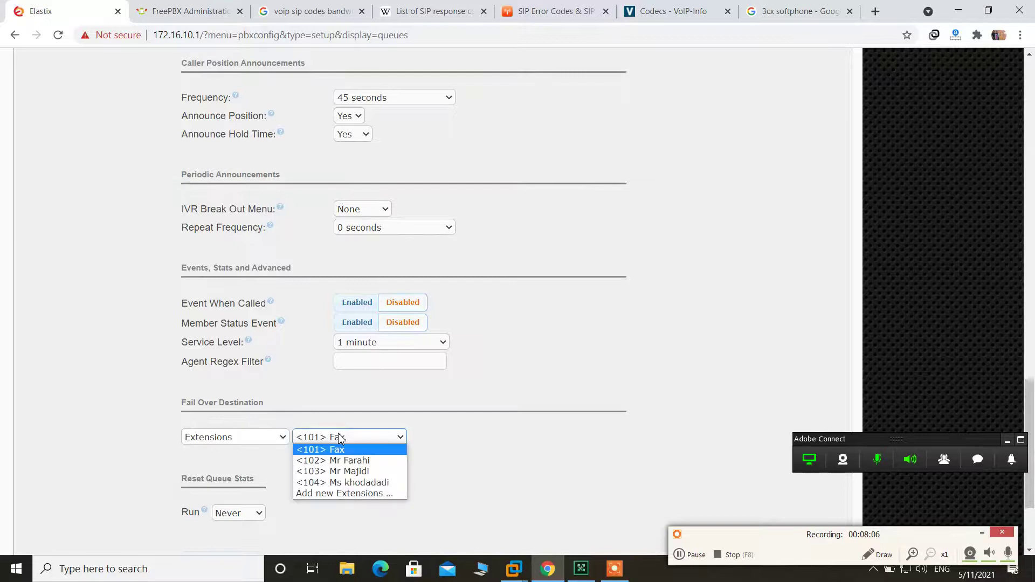
click(352, 462)
- Submit queue 601's changes and apply the configuration to the PBX
scroll(381, 527, down, 3)
click(235, 431)
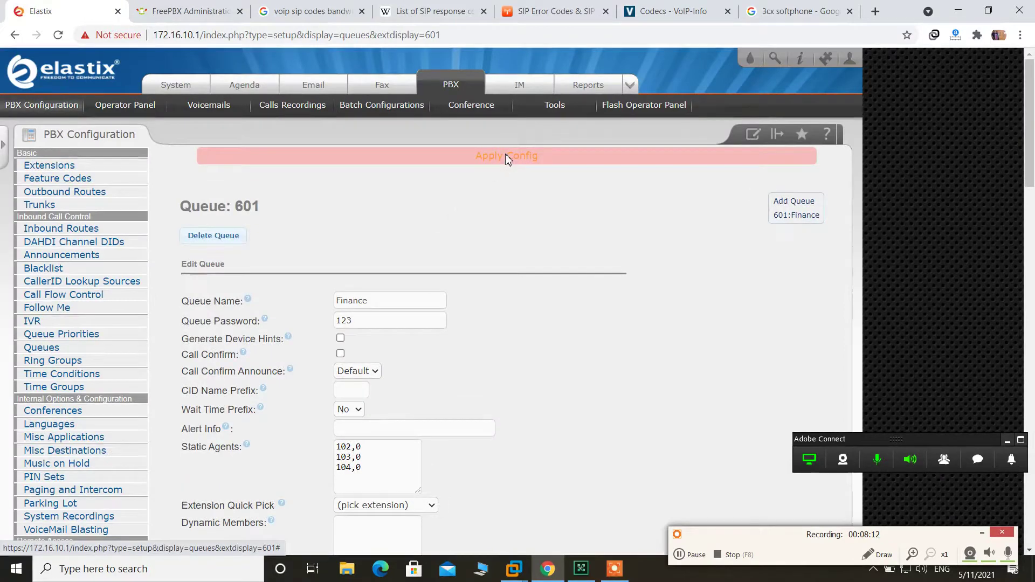
click(505, 157)
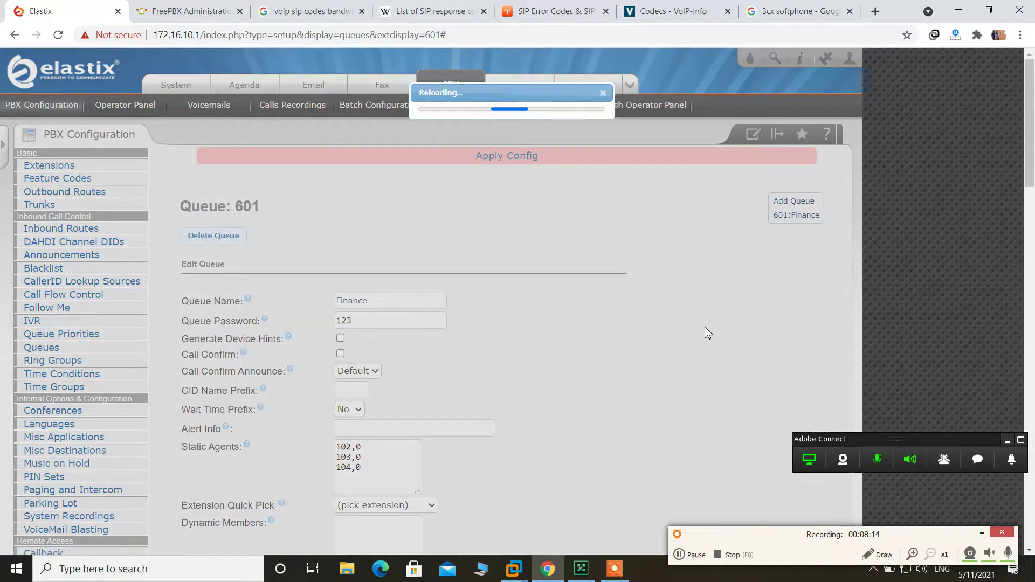